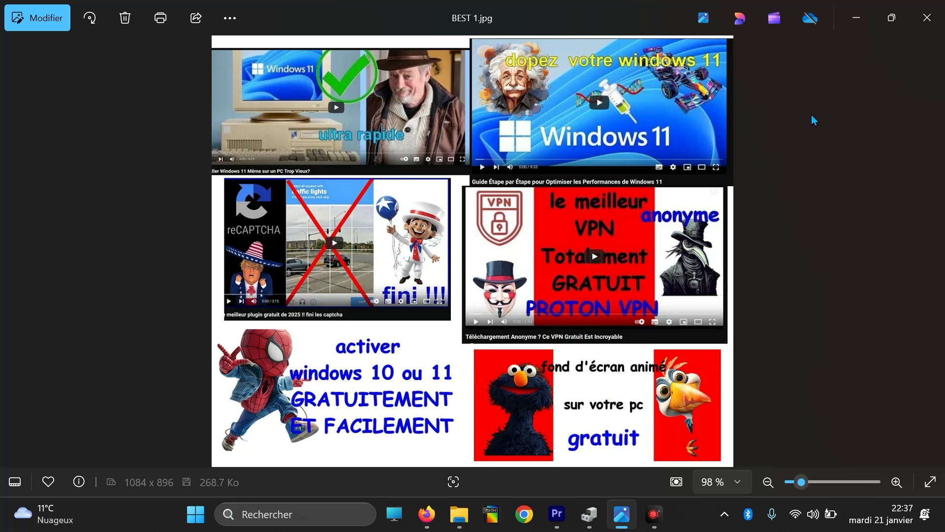
Step: Minimize the image viewer and set the YouTube channel's subscription notifications to Toutes
left_click(857, 16)
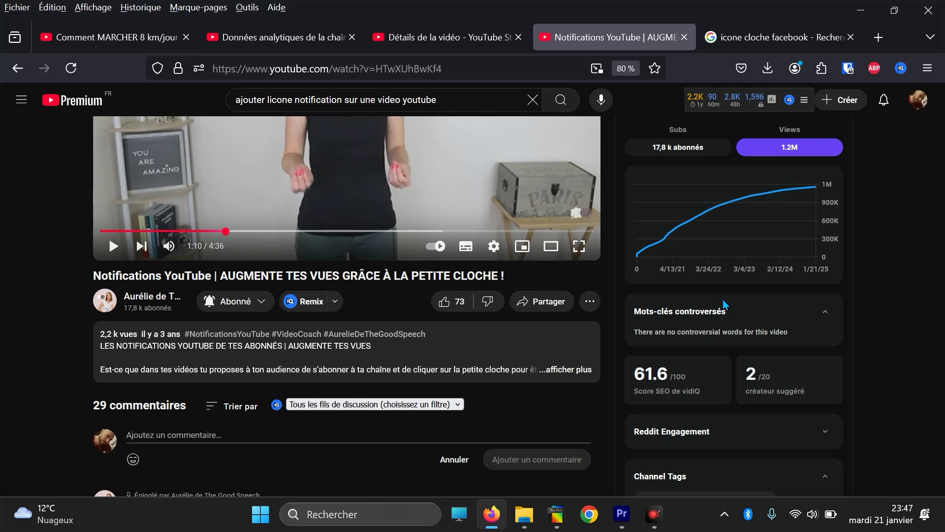
left_click(219, 308)
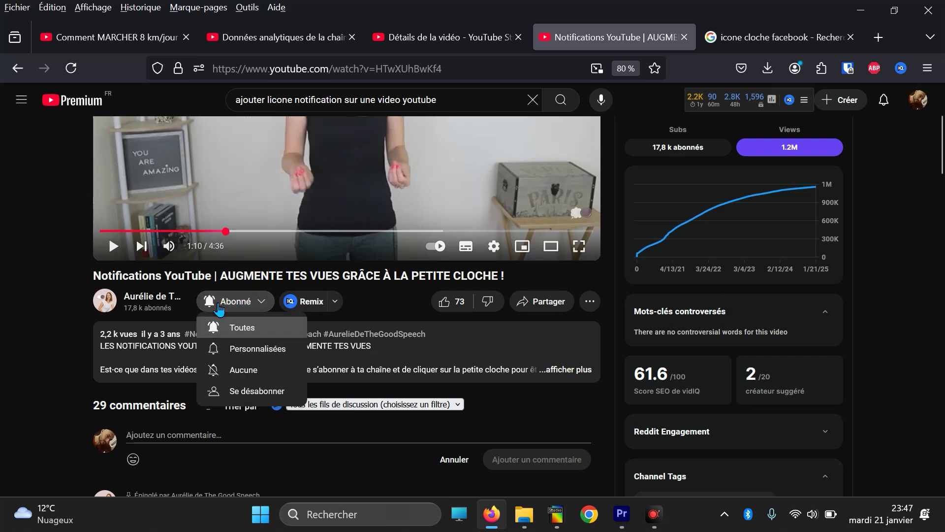
left_click(254, 335)
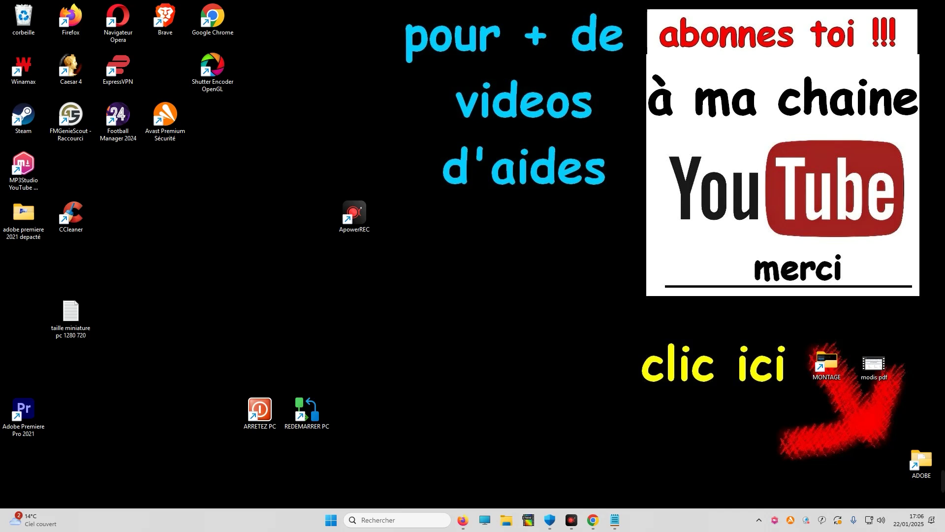
Step: In Firefox, search for "telecharger windows 11" and open Microsoft's Télécharger Windows 11 page
left_click(463, 519)
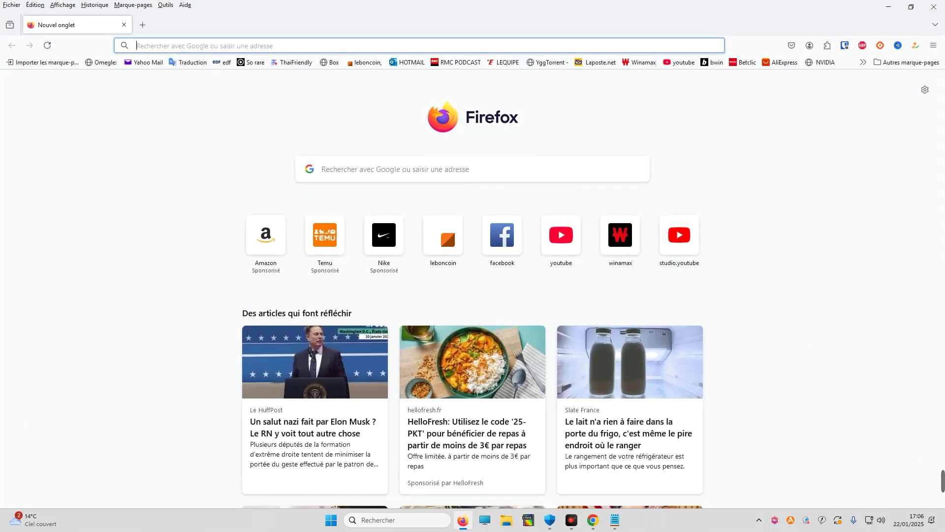
left_click(384, 176)
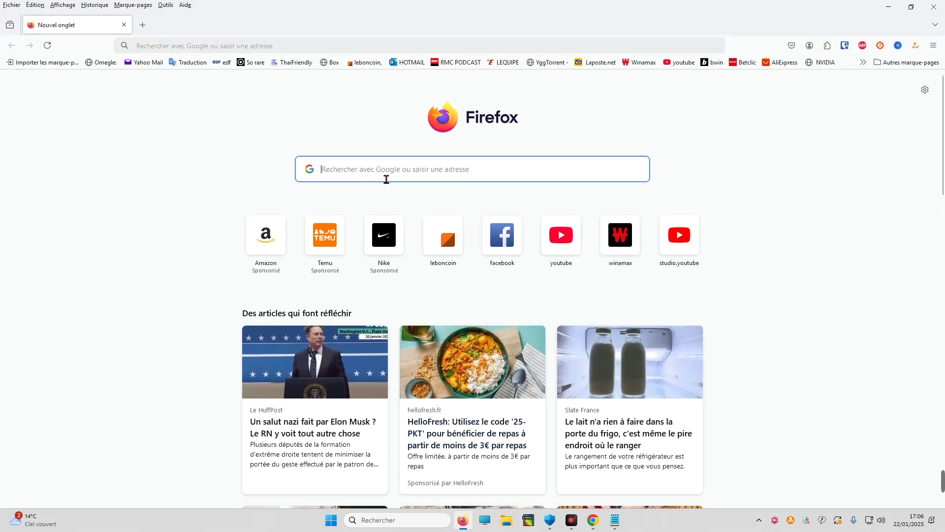
type("telec")
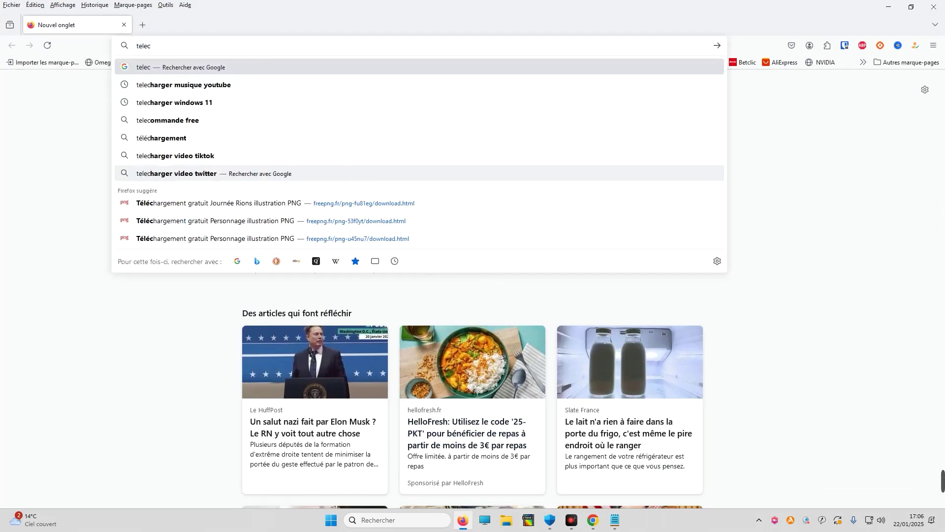
type("harger wi")
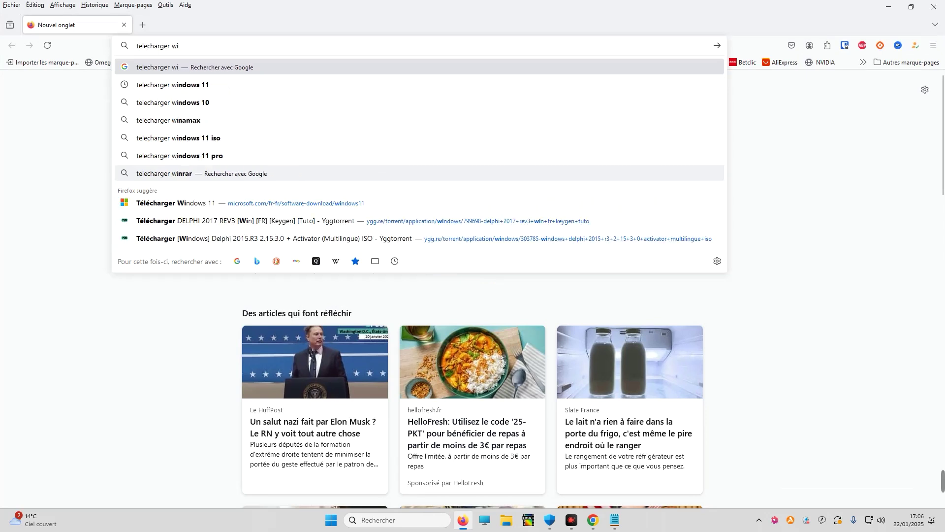
type("ndows 11")
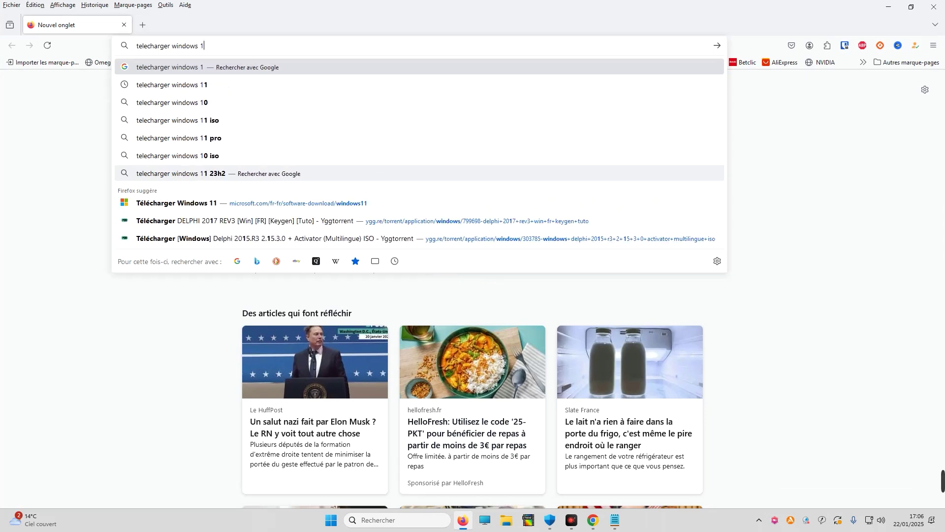
key("Return")
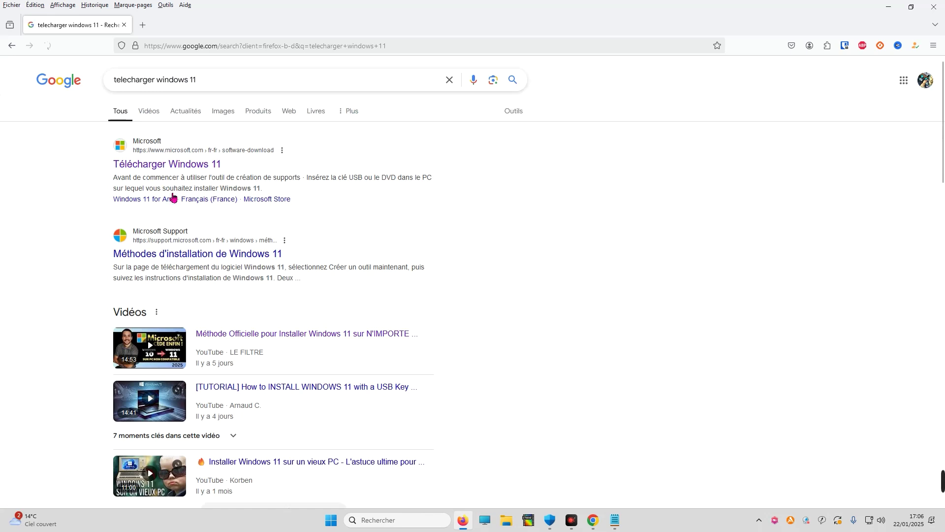
left_click(169, 168)
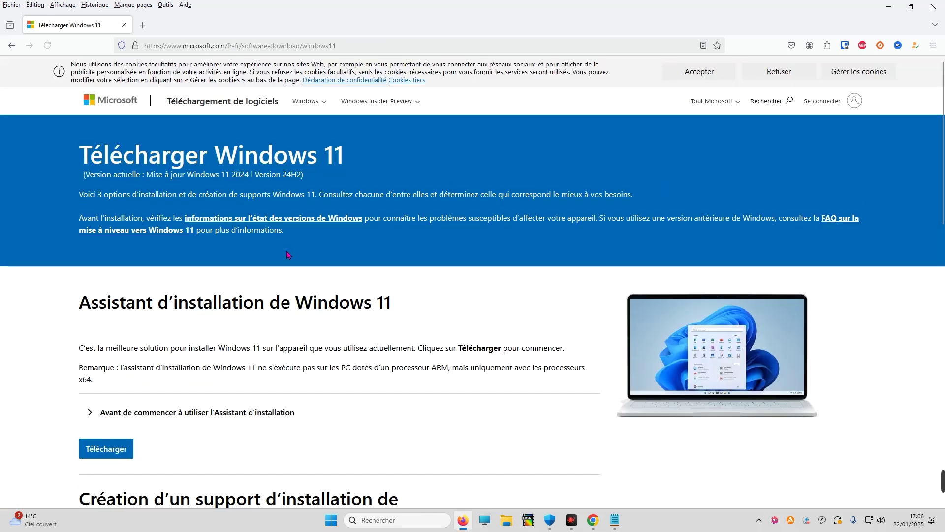
Step: Choose Windows 11 (ISO édition multiple pour les appareils x64) as the disk image and submit the download choice
scroll(288, 254, "down", 13)
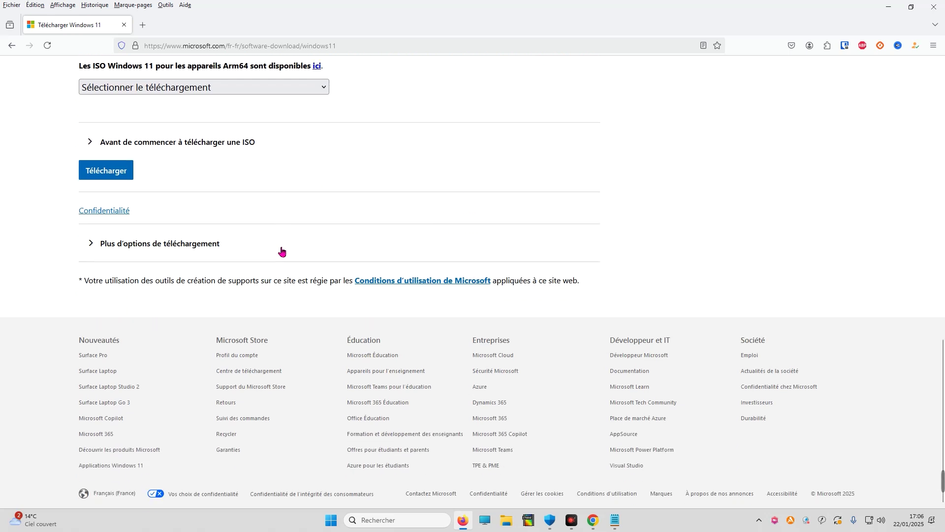
scroll(277, 251, "up", 4)
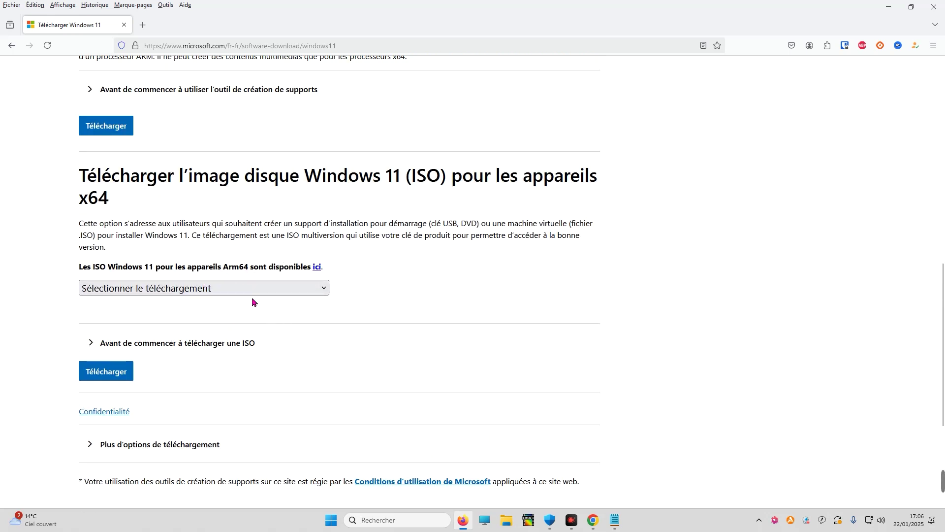
left_click(221, 290)
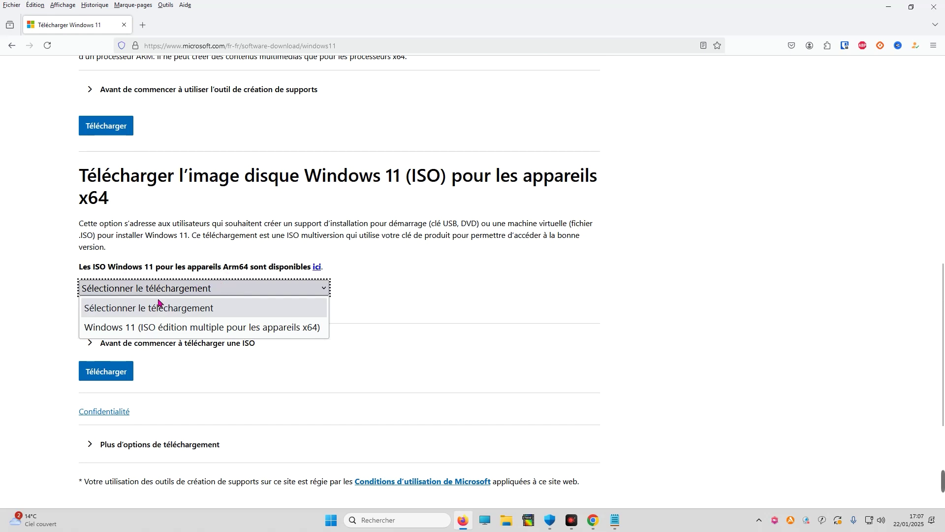
left_click(164, 328)
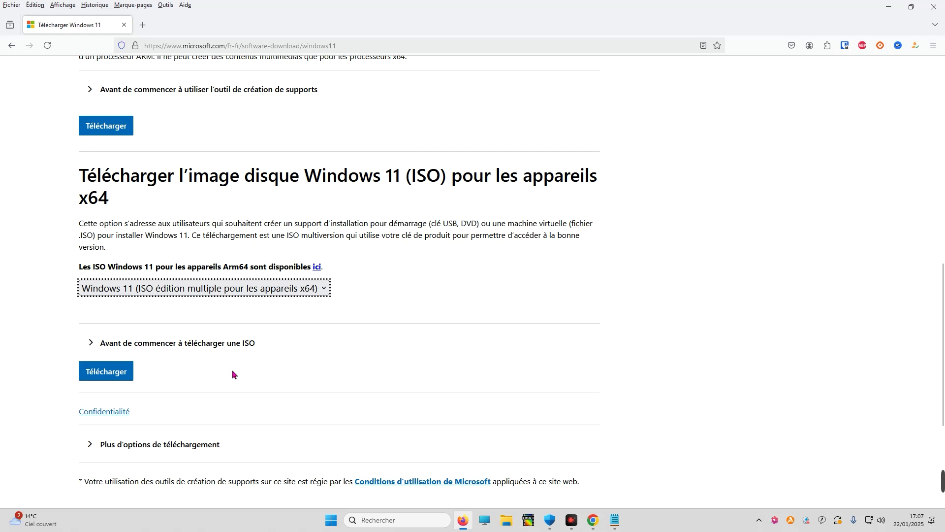
left_click(123, 375)
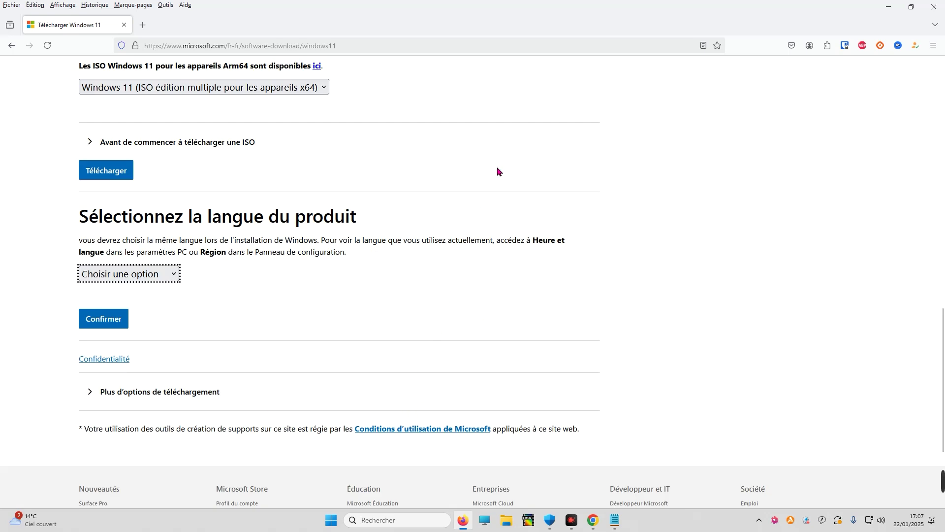
Step: Confirm Français as the product language and start the 64-bit Windows 11 ISO download
left_click(147, 272)
scroll(143, 340, "down", 10)
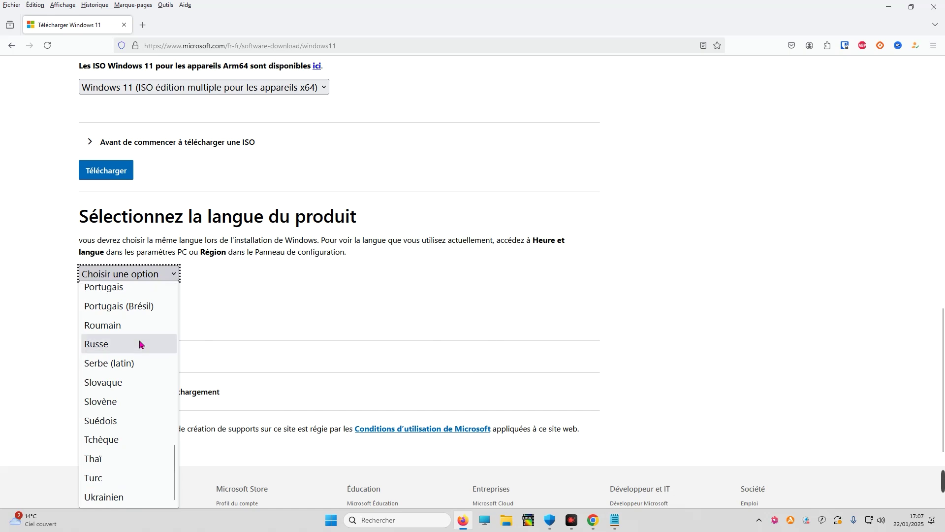
scroll(142, 363, "up", 6)
scroll(143, 361, "up", 2)
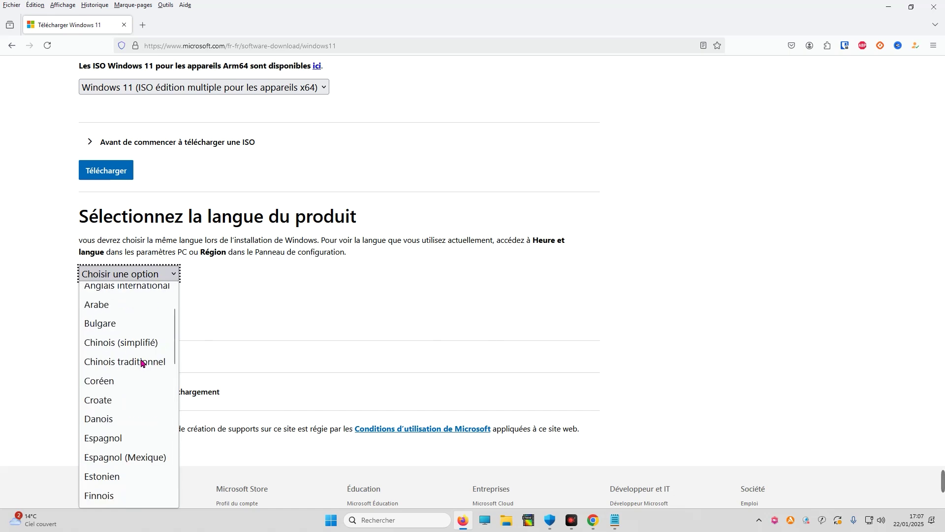
scroll(133, 386, "down", 4)
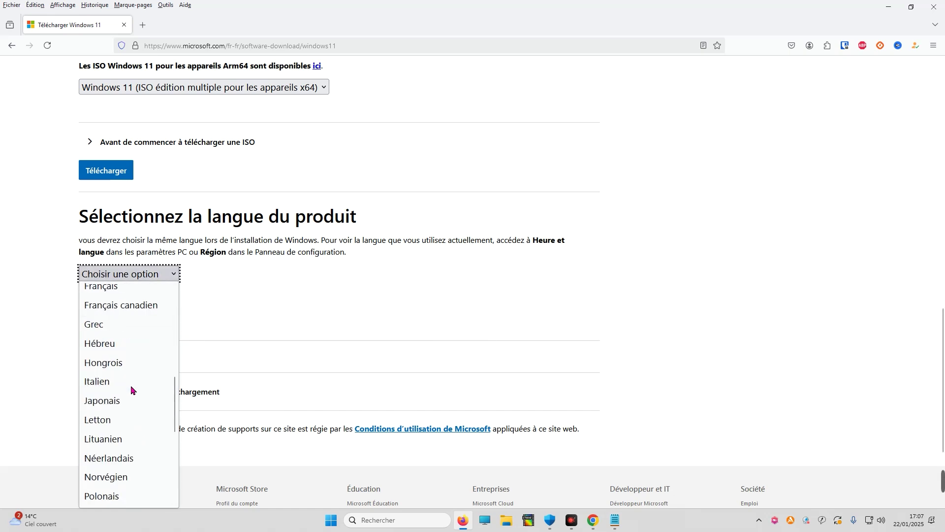
scroll(132, 389, "up", 2)
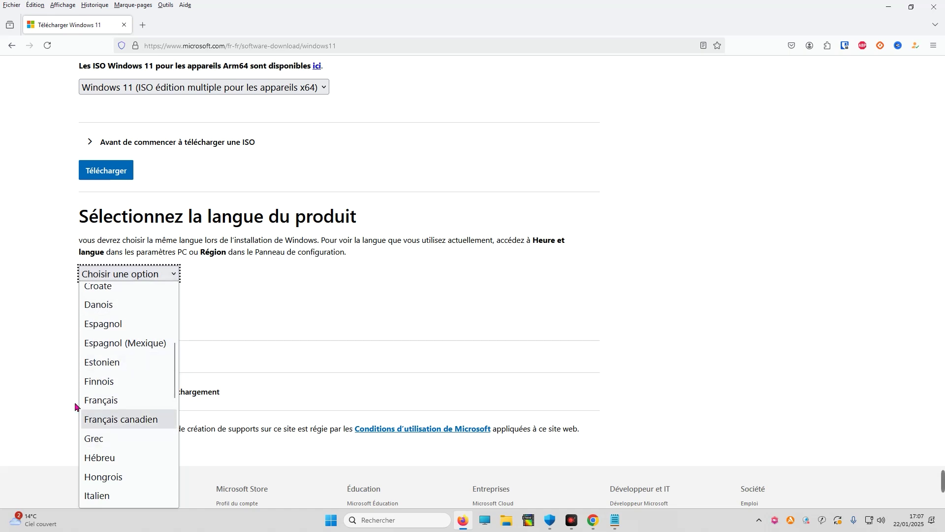
left_click(120, 402)
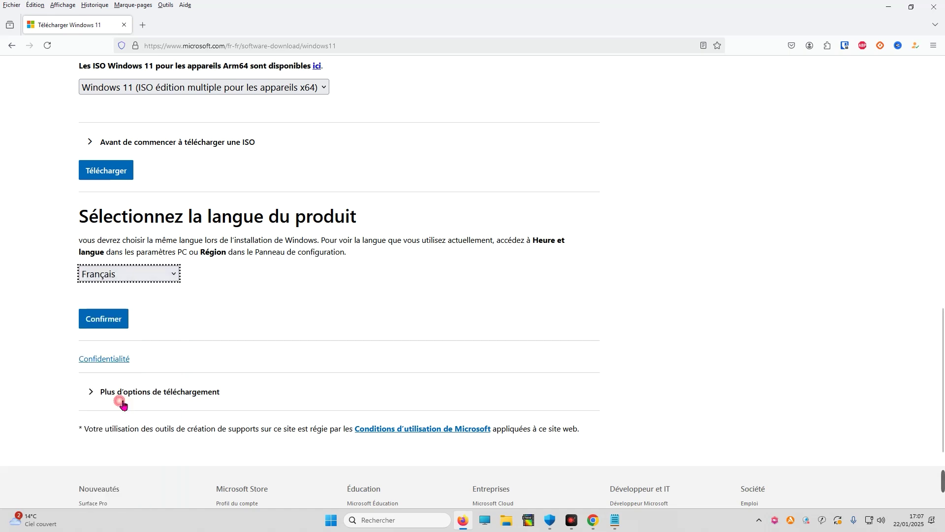
left_click(119, 324)
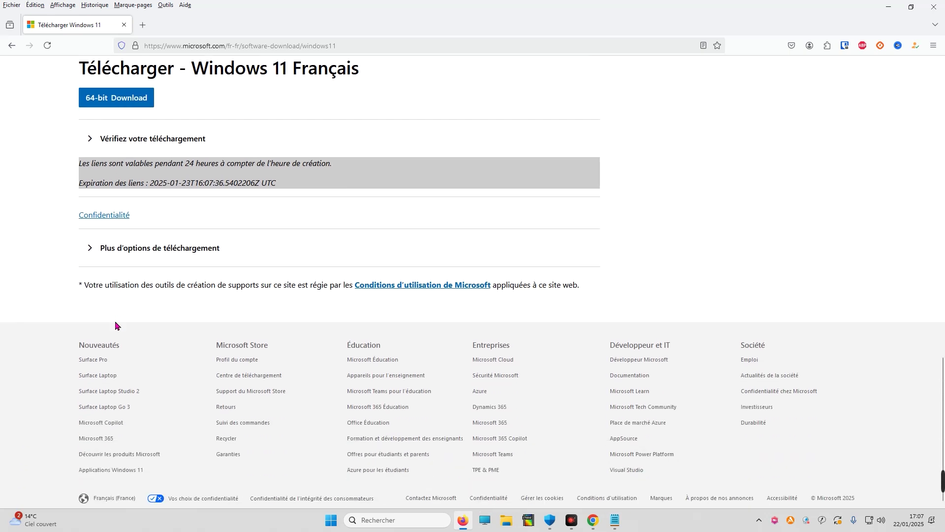
scroll(170, 317, "up", 3)
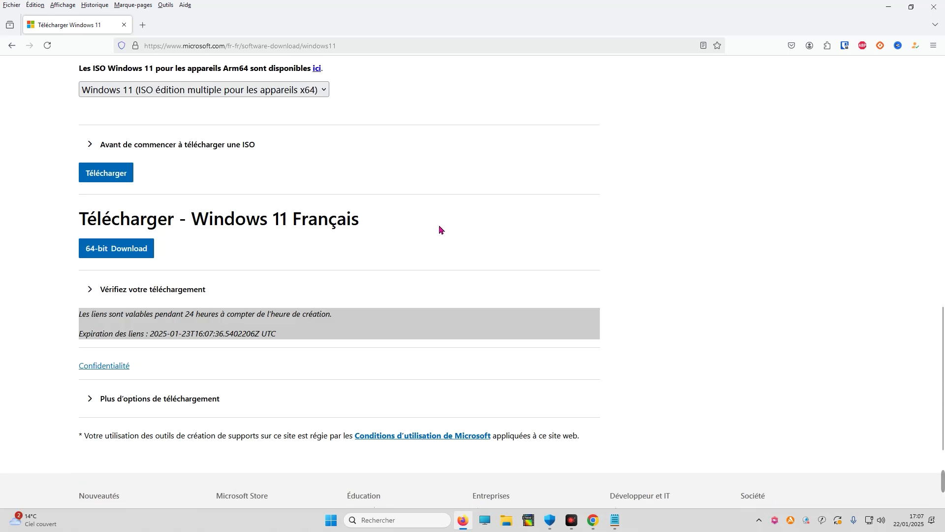
left_click(127, 253)
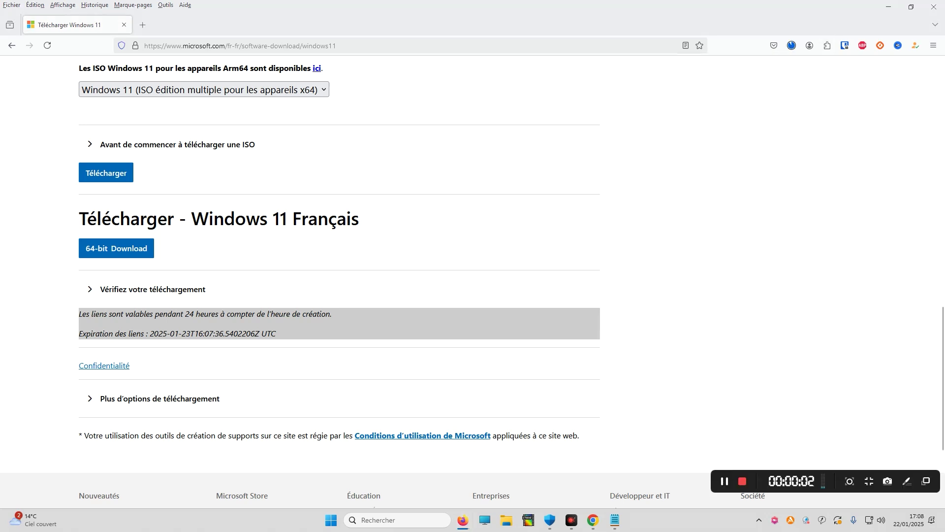
Step: Search for "rufus" in a new browser tab and open the official rufus.ie website
left_click(142, 25)
left_click(369, 171)
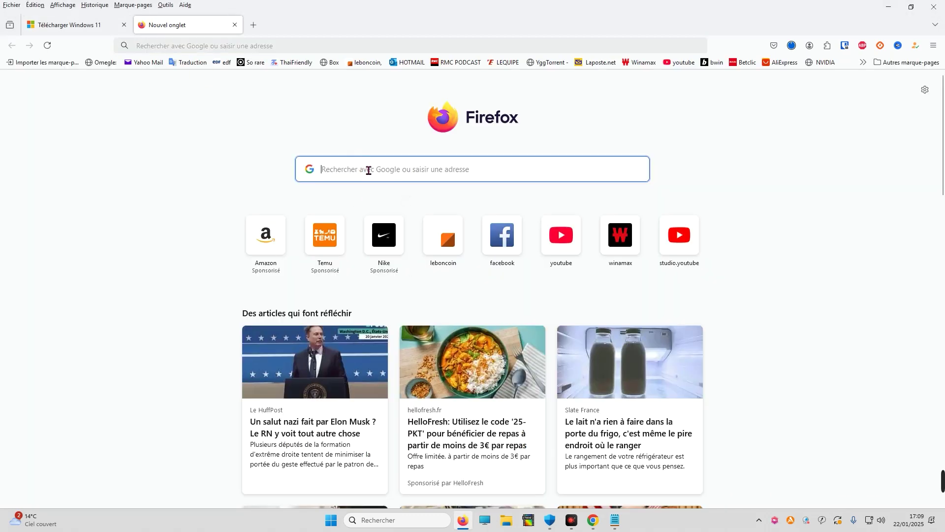
type("rufus")
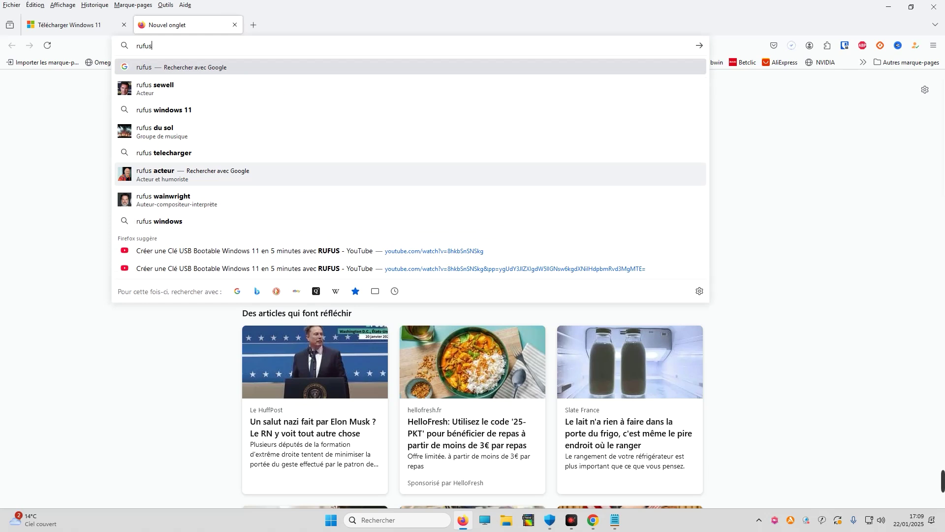
key("Return")
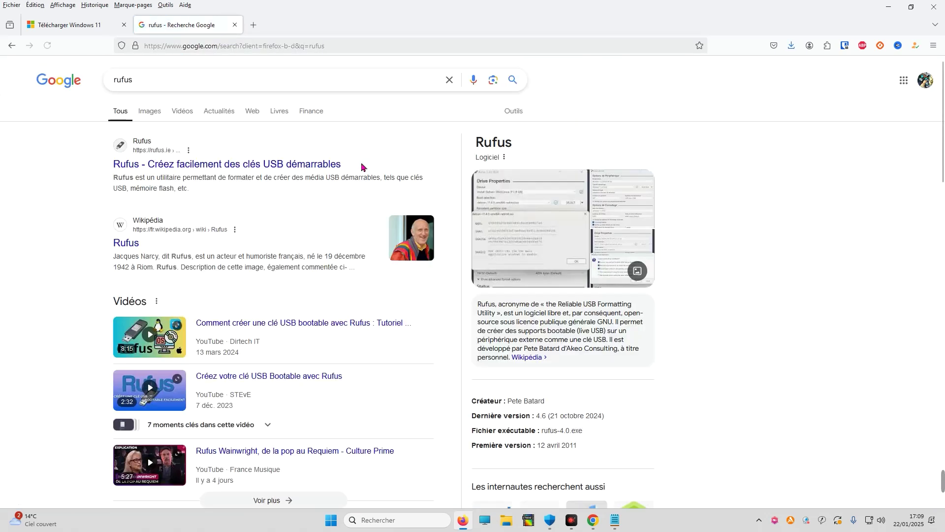
left_click(187, 170)
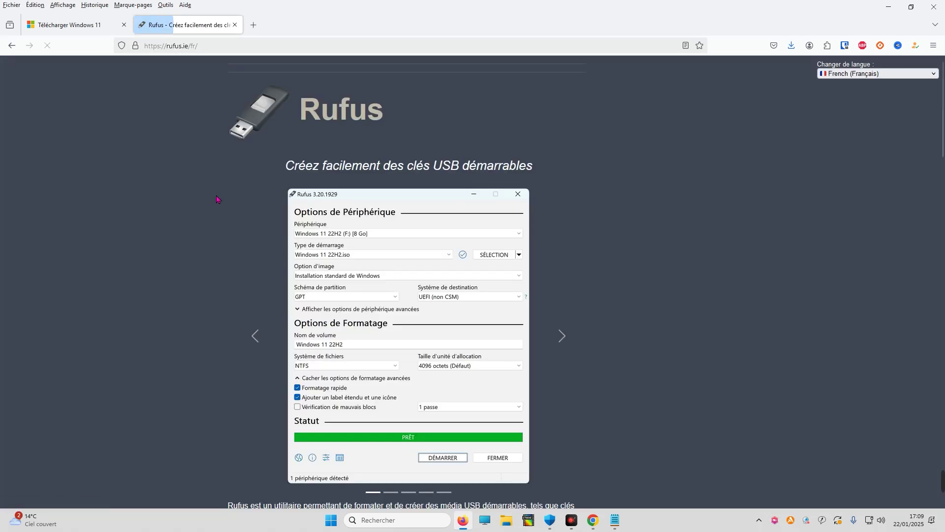
Step: Download the portable Windows x64 version, rufus-4.6p.exe, from the Rufus site
scroll(497, 241, "down", 4)
scroll(494, 245, "down", 4)
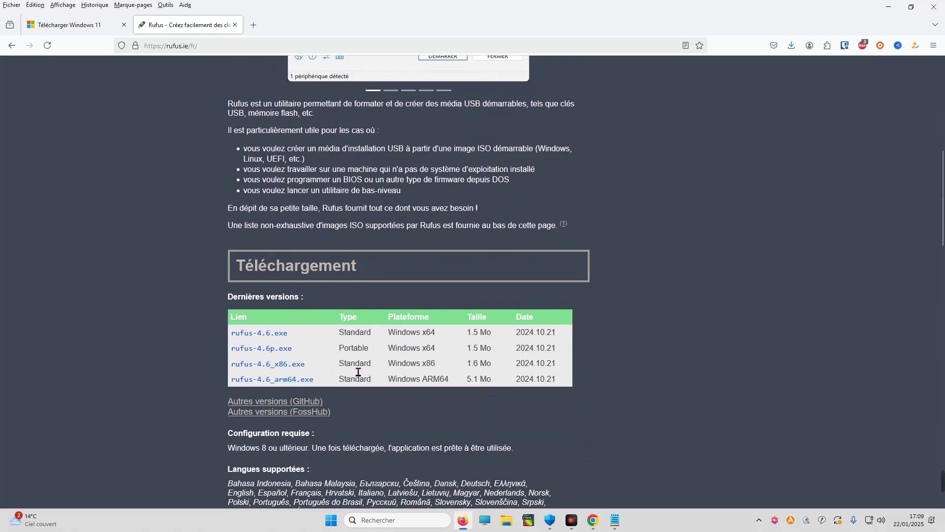
left_click(264, 353)
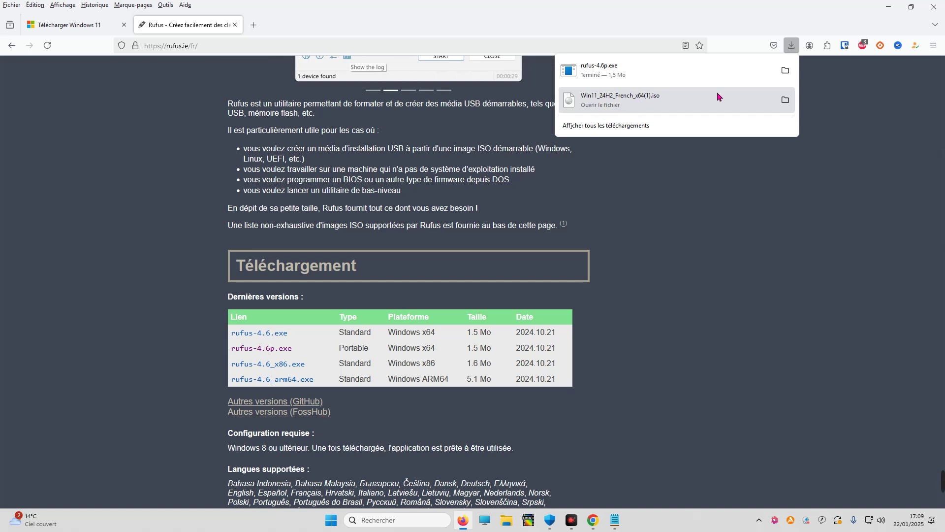
Step: Launch rufus-4.6p from the Téléchargements folder and decline its online update check
left_click(786, 72)
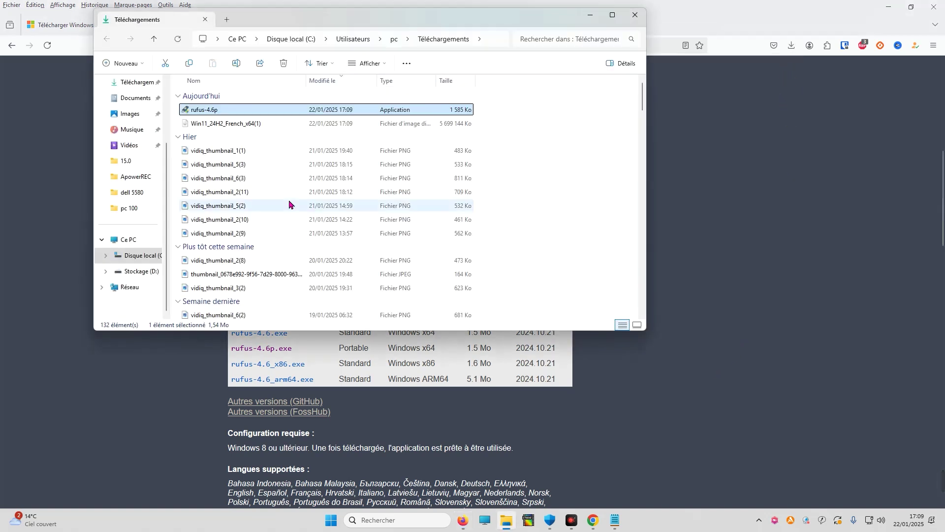
double_click(213, 110)
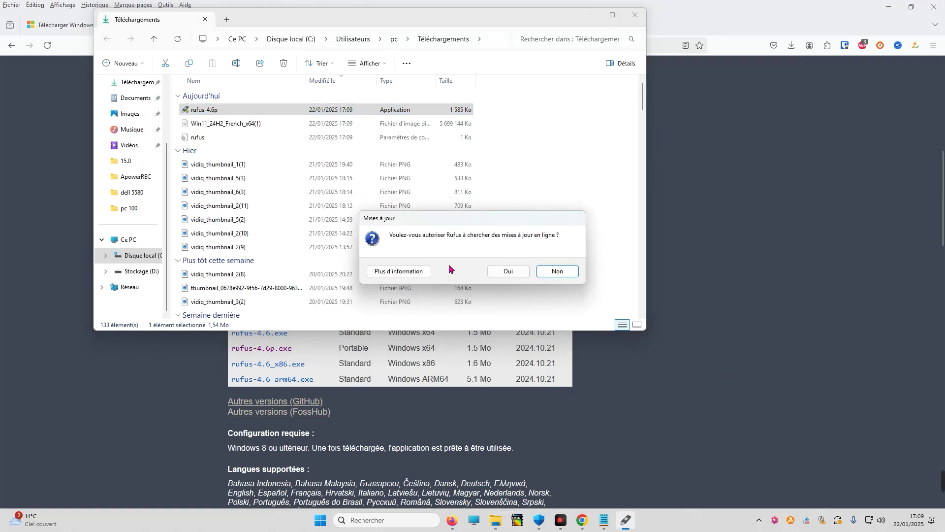
left_click(549, 272)
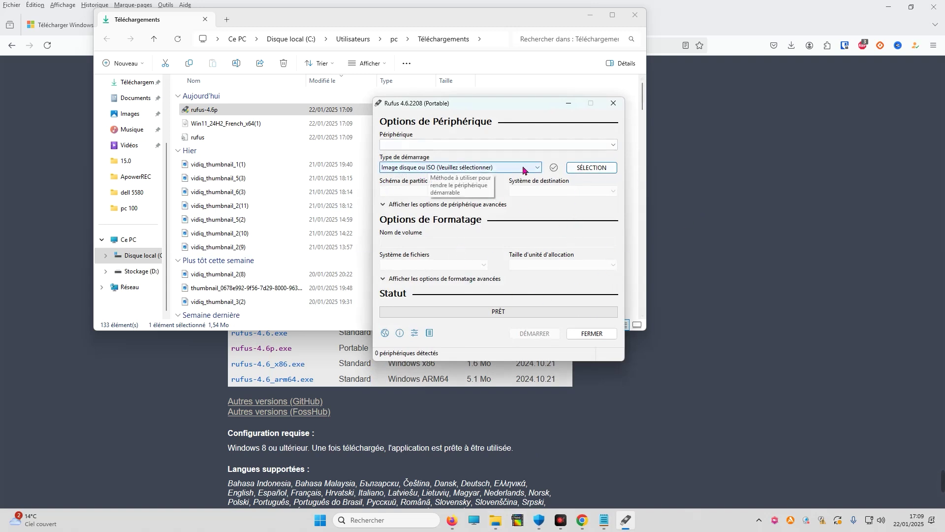
Step: Load Win11_24H2_French_x64(1).iso as the boot image in Rufus
left_click(588, 167)
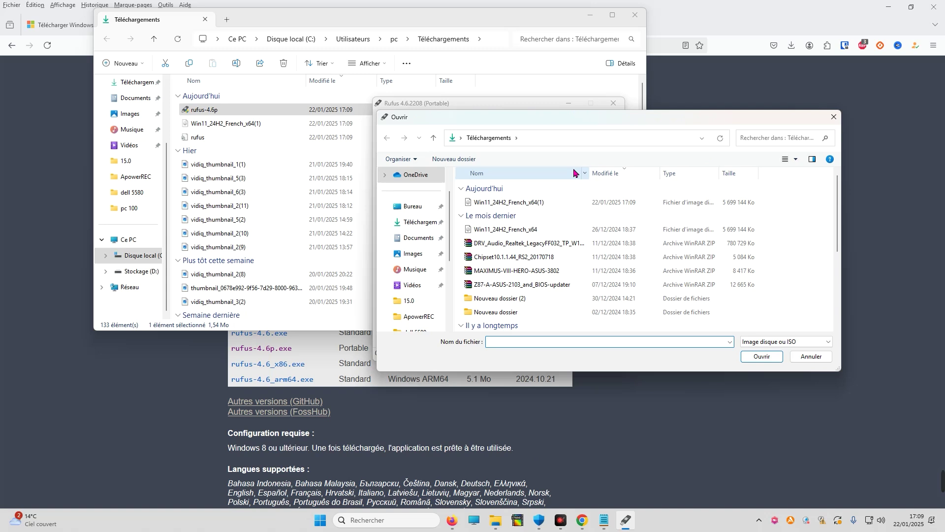
double_click(510, 202)
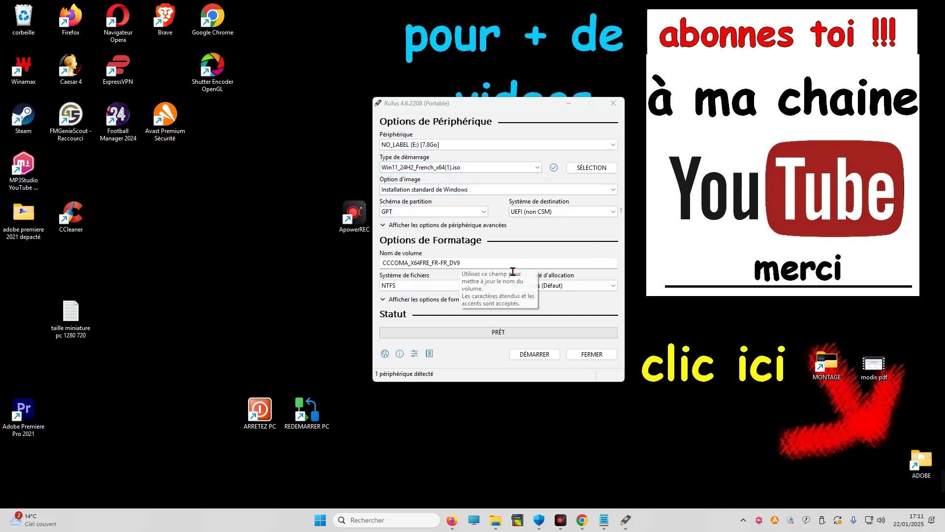
left_click(565, 229)
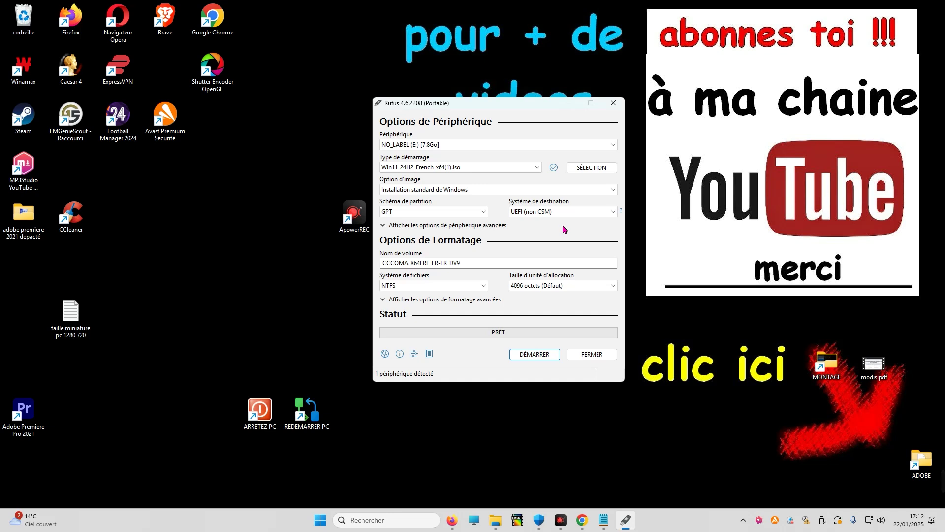
Step: Try the MBR partition scheme, which pairs with the BIOS (ou UEFI-CSM) target system
left_click(449, 215)
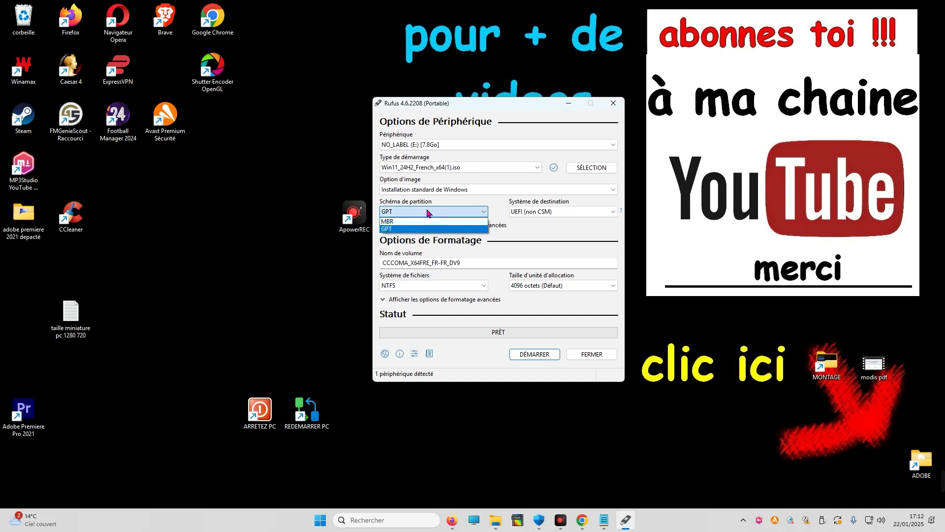
left_click(398, 229)
left_click(529, 212)
left_click(530, 224)
left_click(430, 212)
left_click(416, 222)
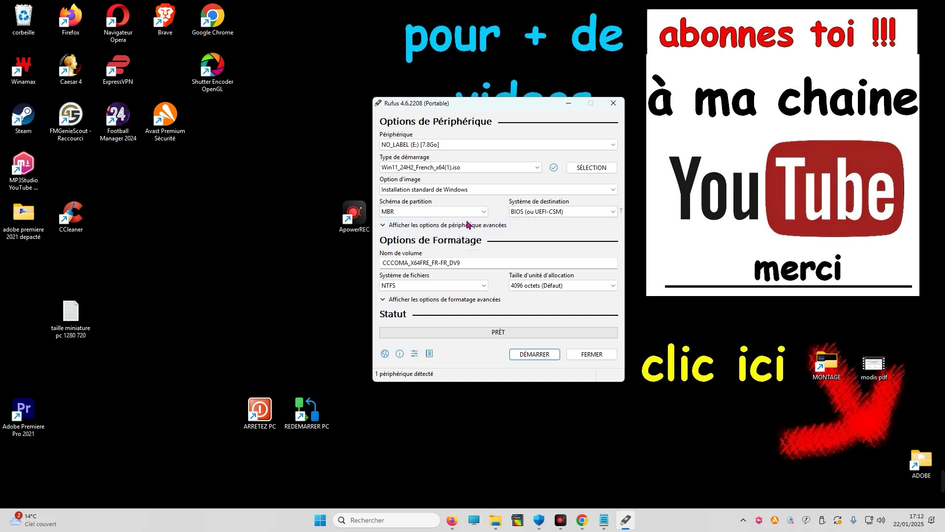
Step: Set the partition scheme to GPT and start creating the bootable drive
left_click(408, 211)
left_click(402, 231)
left_click(530, 356)
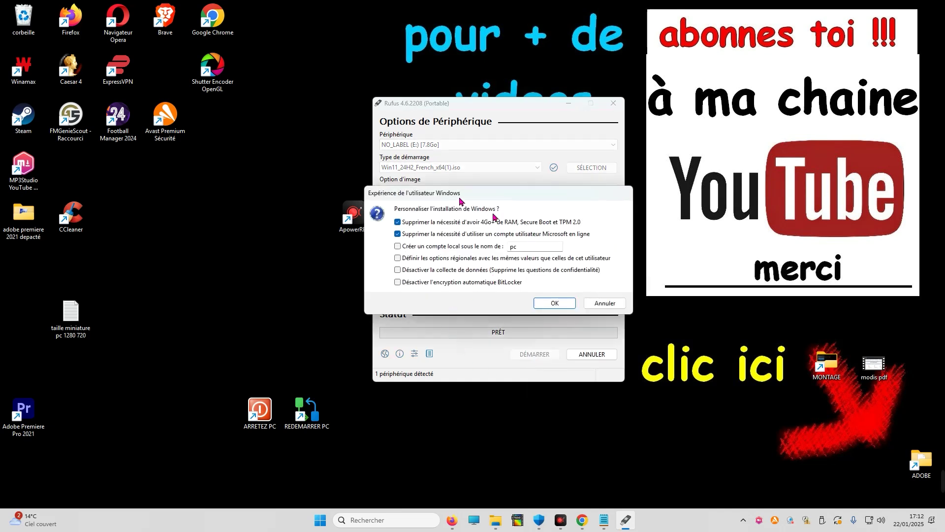
Step: Keep the removal of the 4 GB+ RAM, Secure Boot, TPM 2.0 and online Microsoft account requirements, and enable a local account named pc
left_click(423, 226)
left_click(423, 225)
left_click(417, 226)
left_click(399, 226)
left_click(428, 236)
left_click(428, 239)
left_click(428, 238)
left_click(427, 239)
left_click(414, 249)
left_click(453, 248)
left_click(465, 250)
left_click(463, 251)
left_click(431, 247)
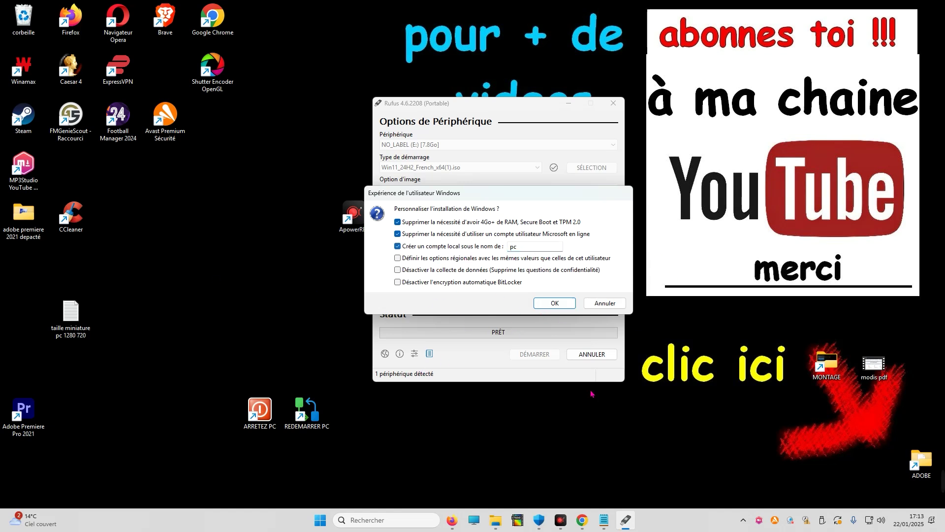
Step: Accept the Windows customisation options and approve erasing the E: USB volume to write the image
left_click(555, 304)
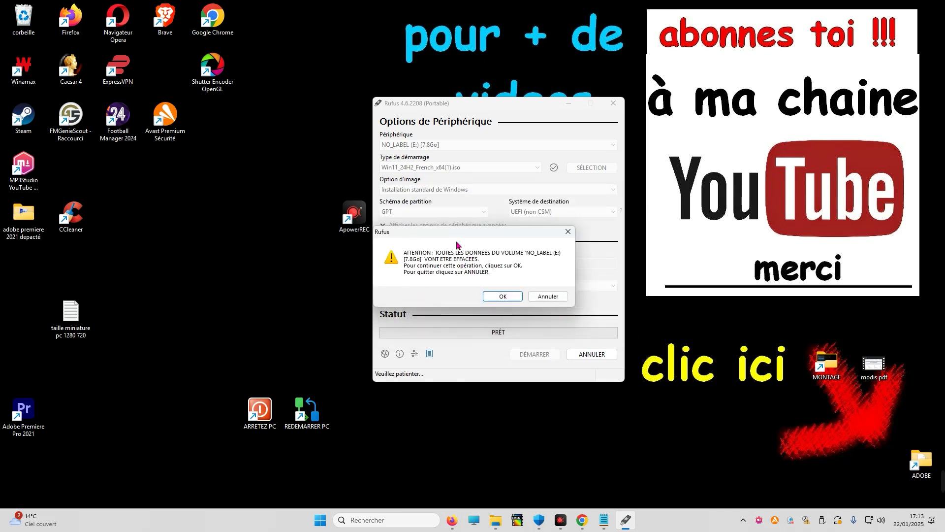
left_click(504, 296)
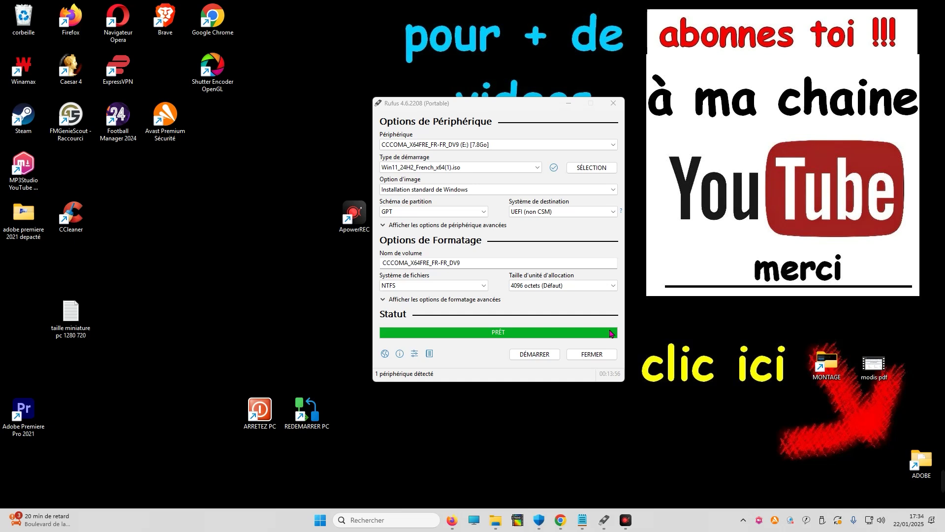
Step: Open Ce PC in a maximised File Explorer window and open its properties
left_click(477, 521)
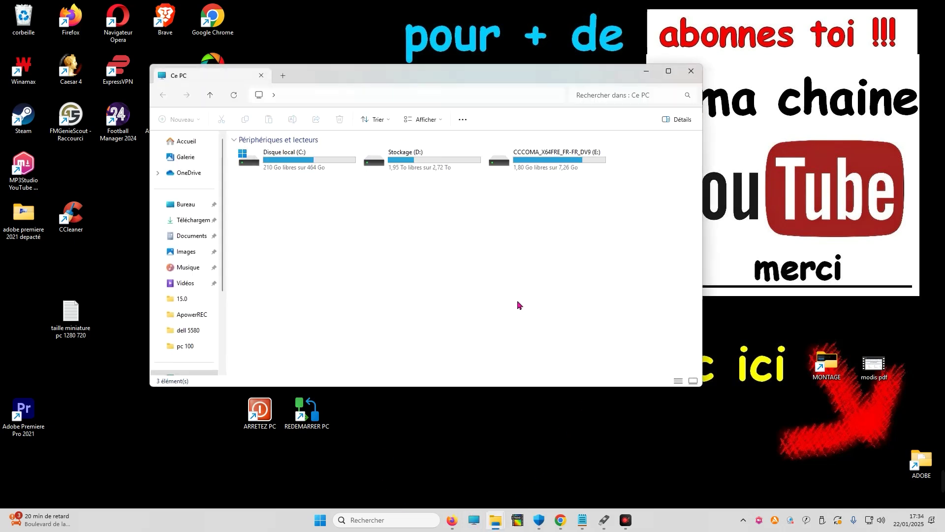
left_click(668, 71)
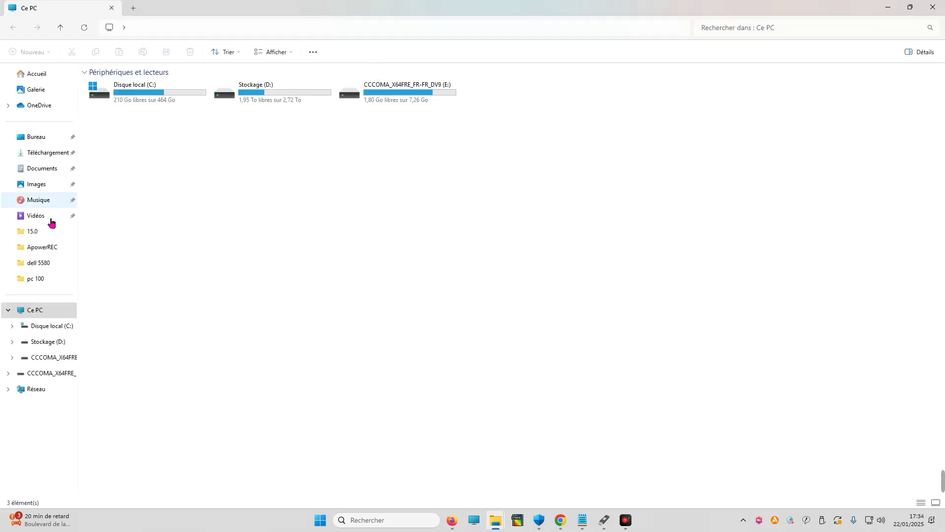
right_click(41, 315)
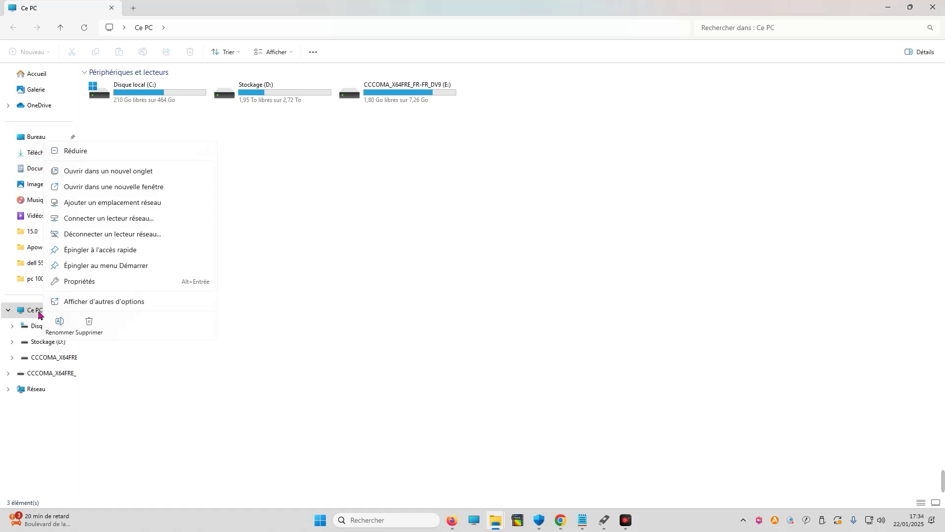
left_click(75, 281)
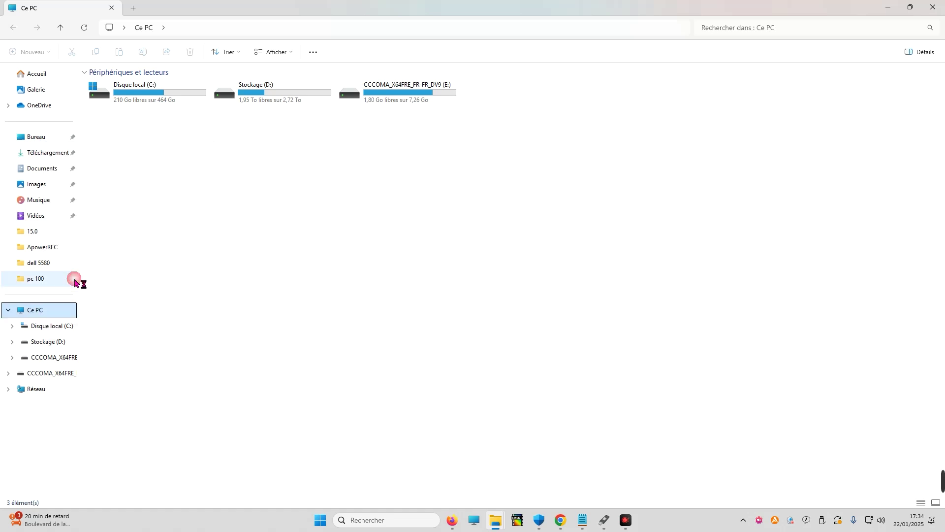